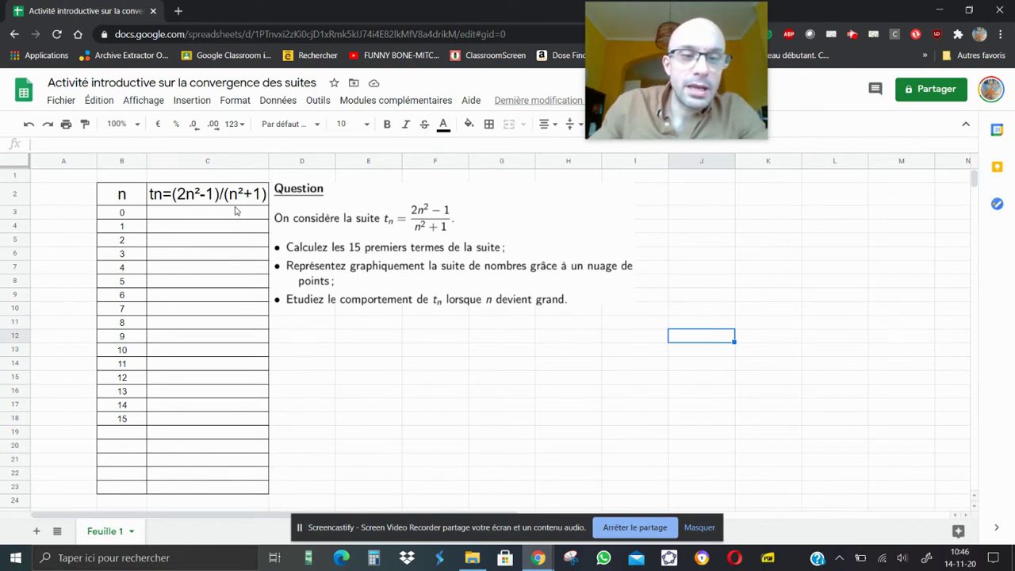
Enter the formula =(2*B3^(2)-1)/(B3^(2)+1) in cell C3 to calculate the sequence's first term
click(235, 213)
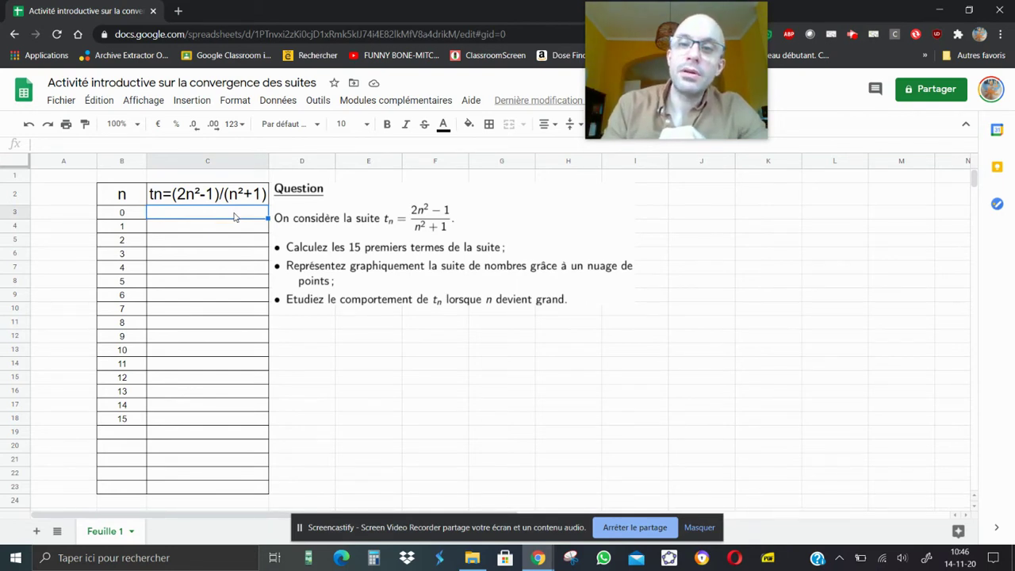
text(=)
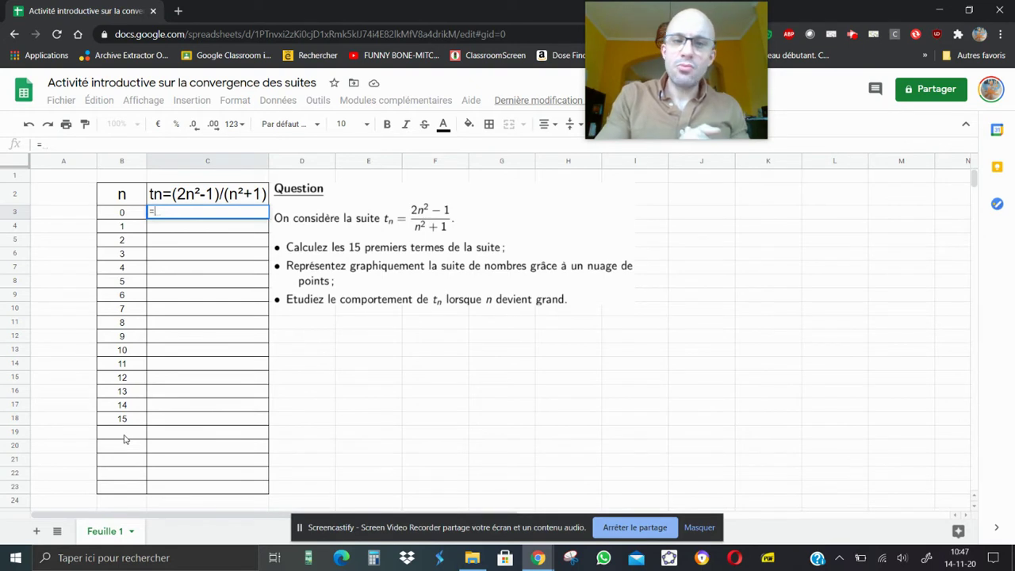
text((2*)
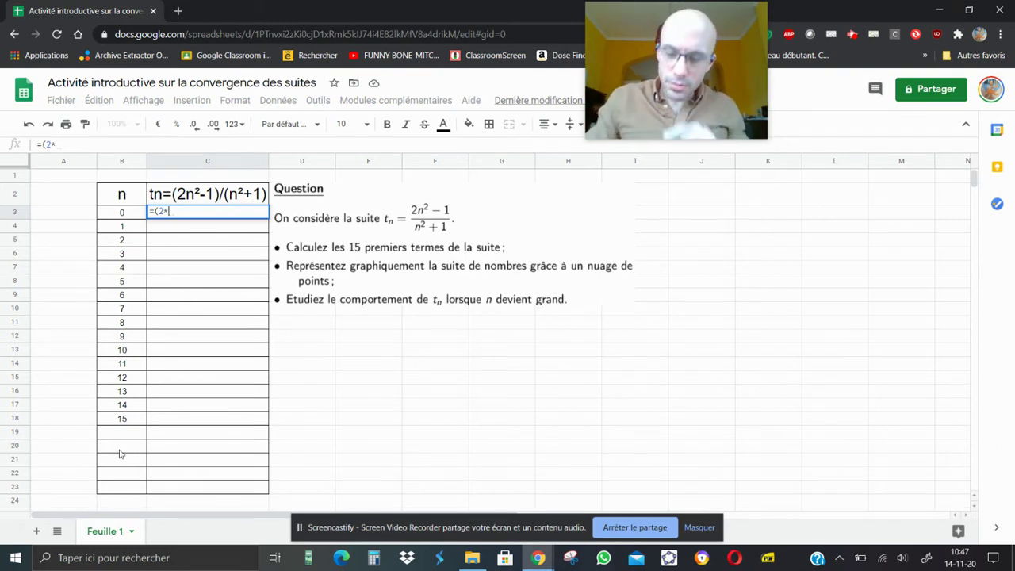
click(131, 216)
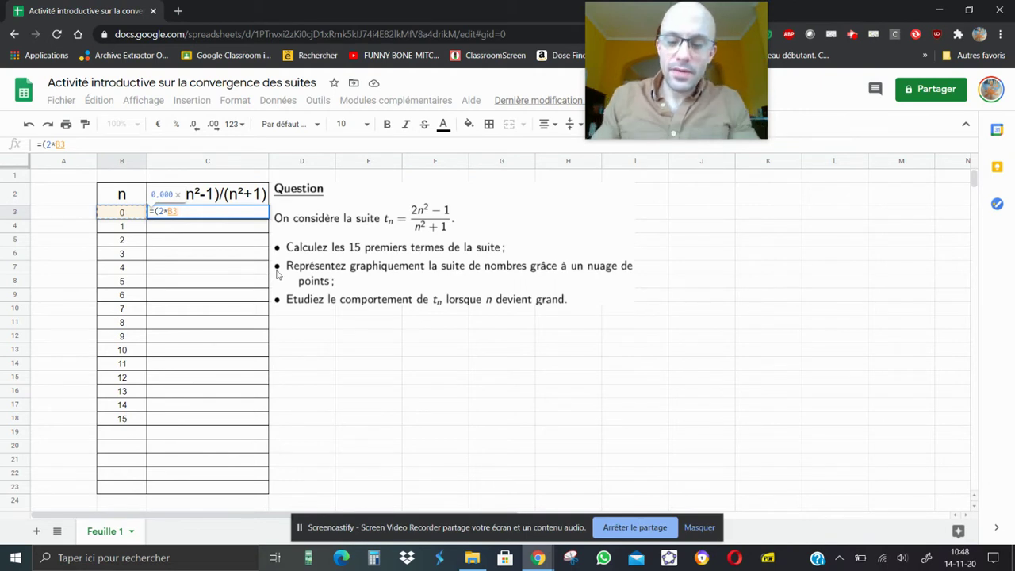
text(^(2))
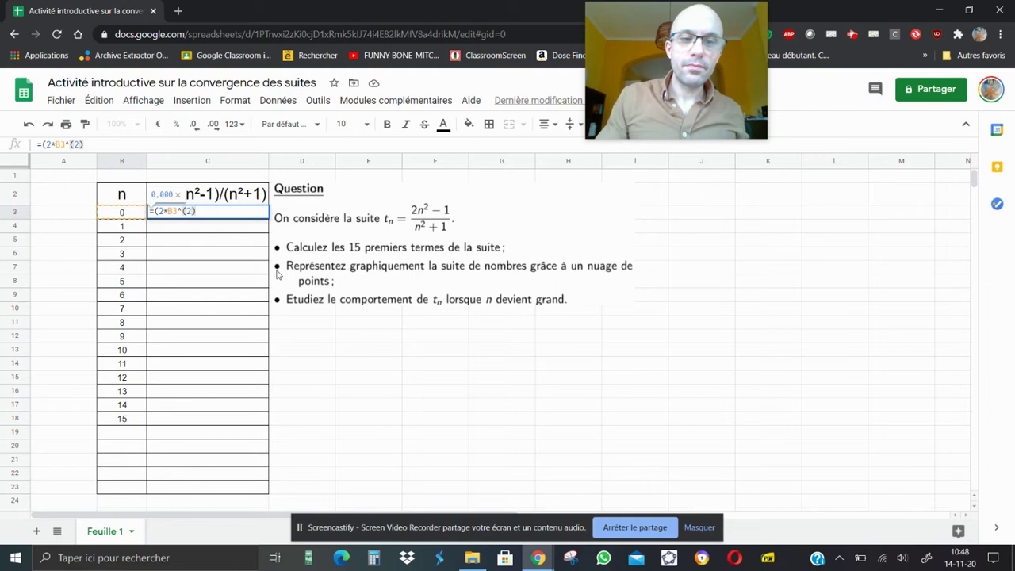
text(-)
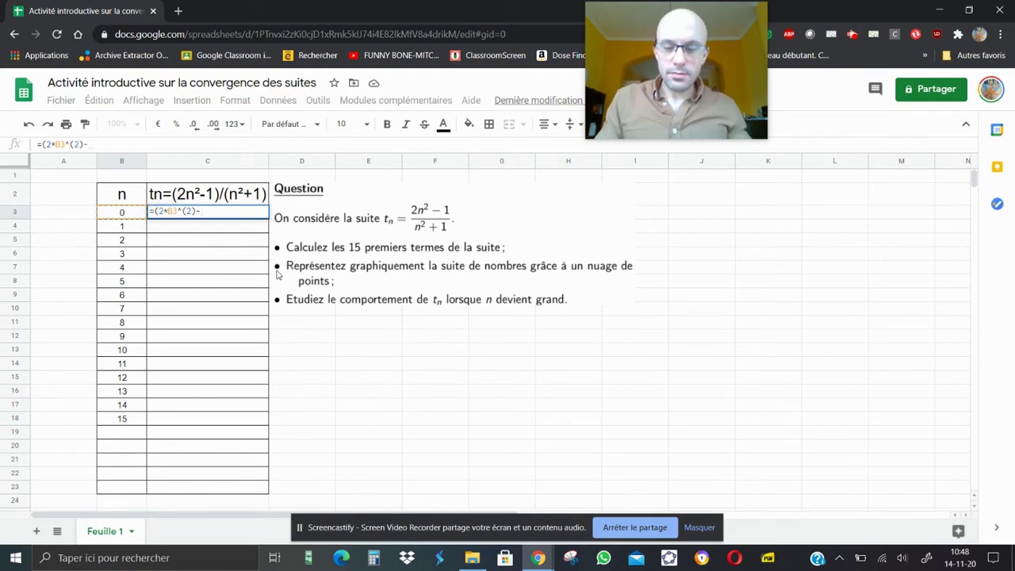
text(1))
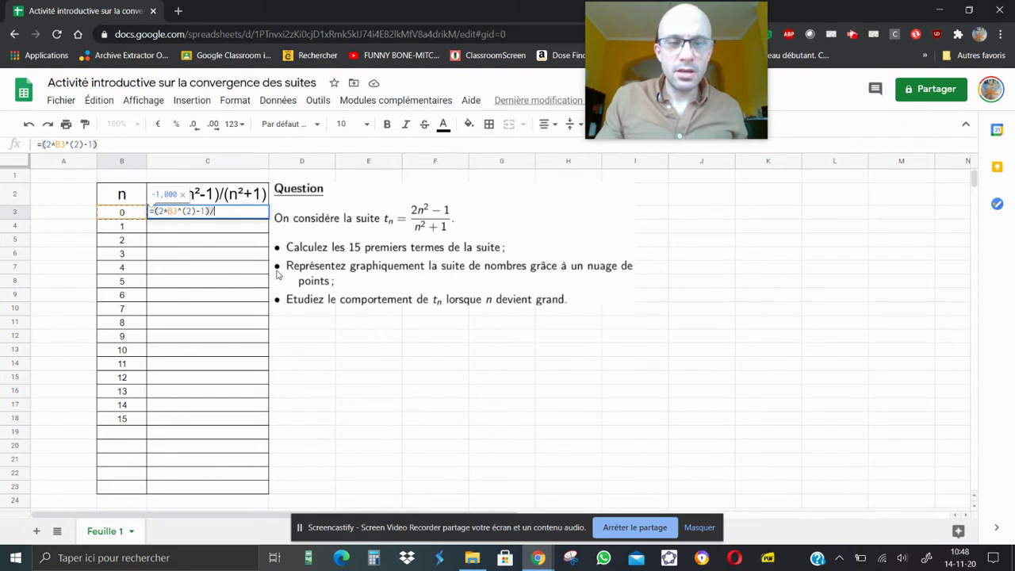
text(/()
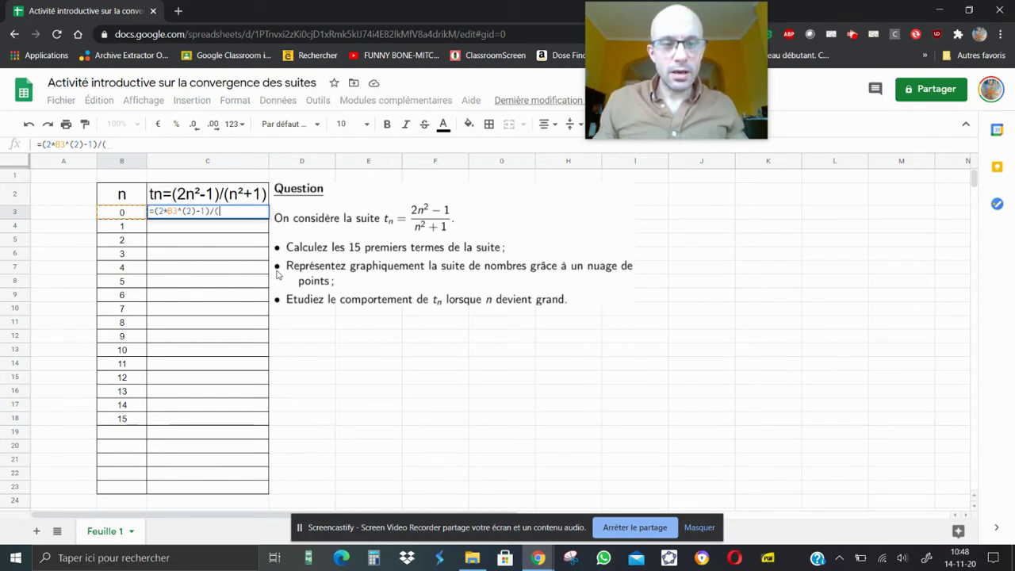
click(129, 216)
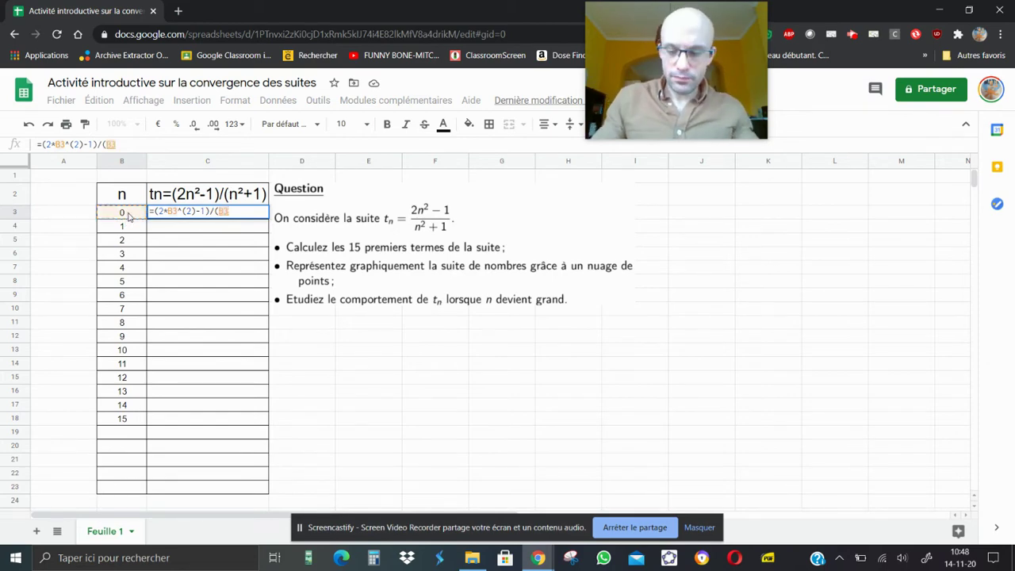
text(^()
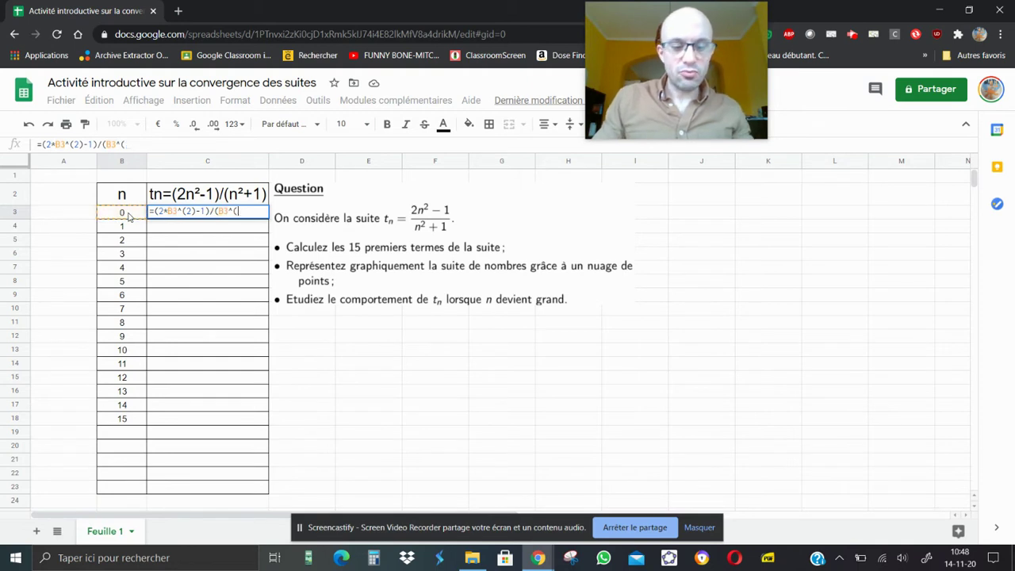
text(2))
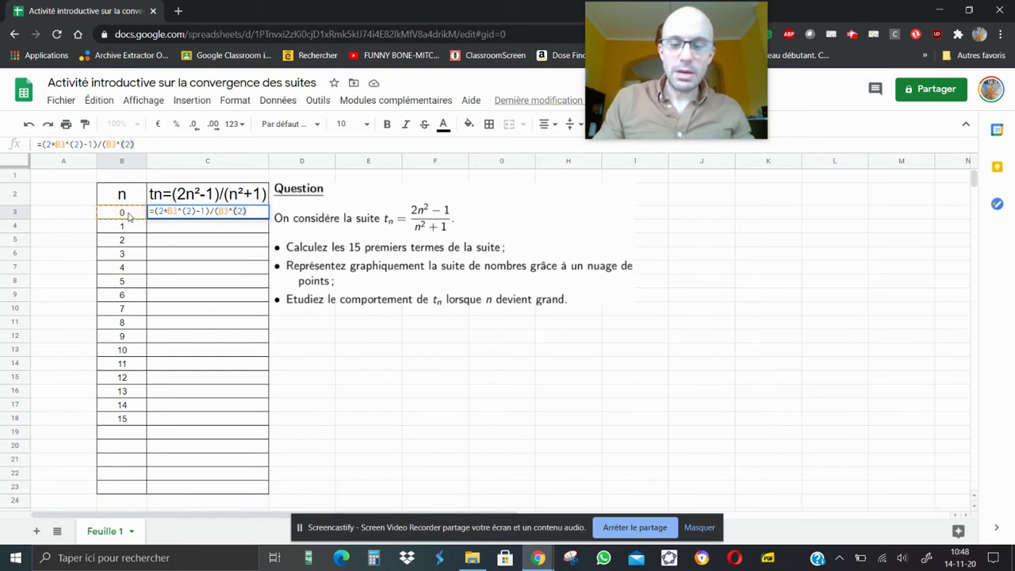
text(+1)
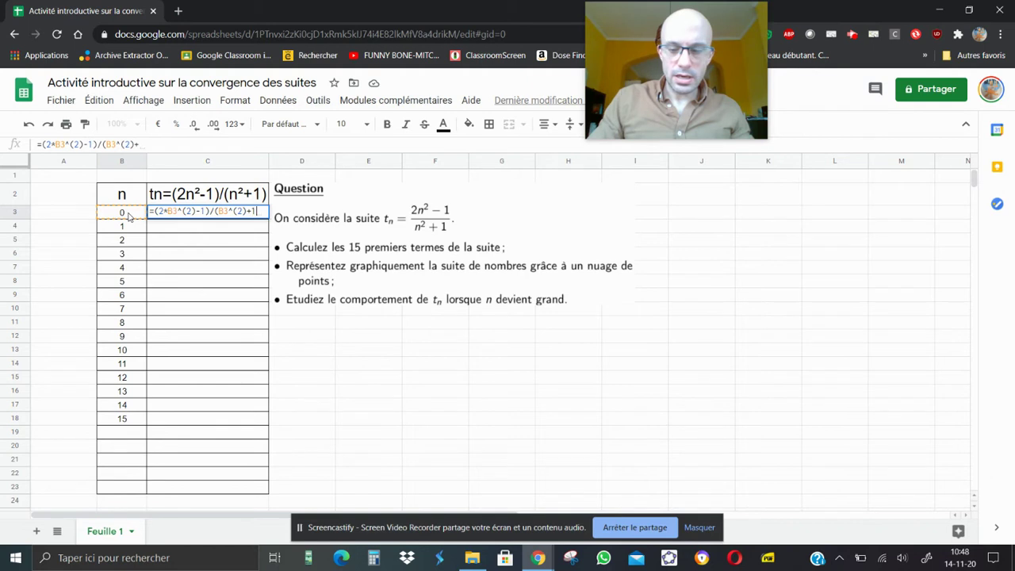
text())
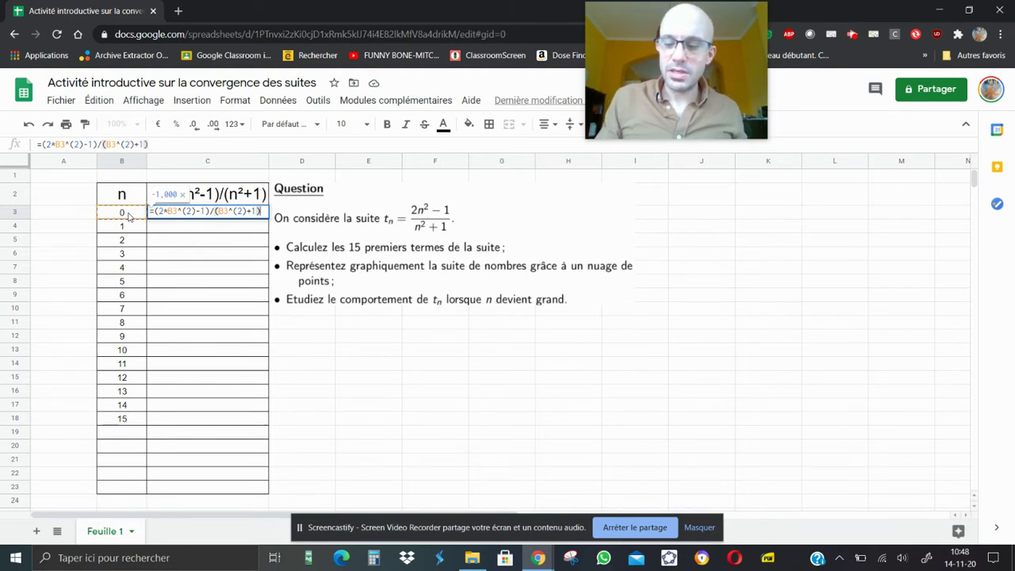
key(Return)
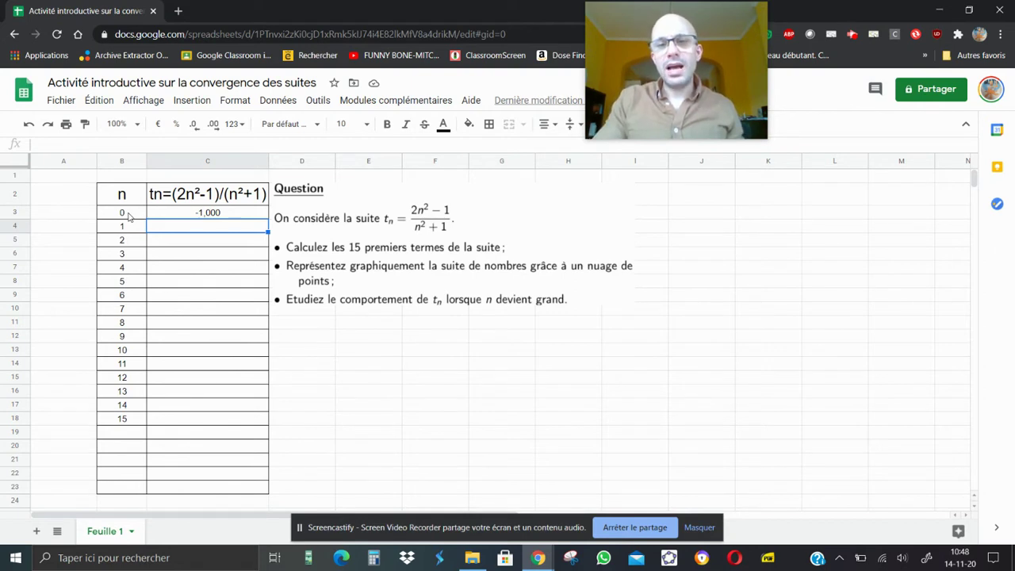
Fill the C3 formula down column C to row 19, and clear the surplus result in C19
click(233, 213)
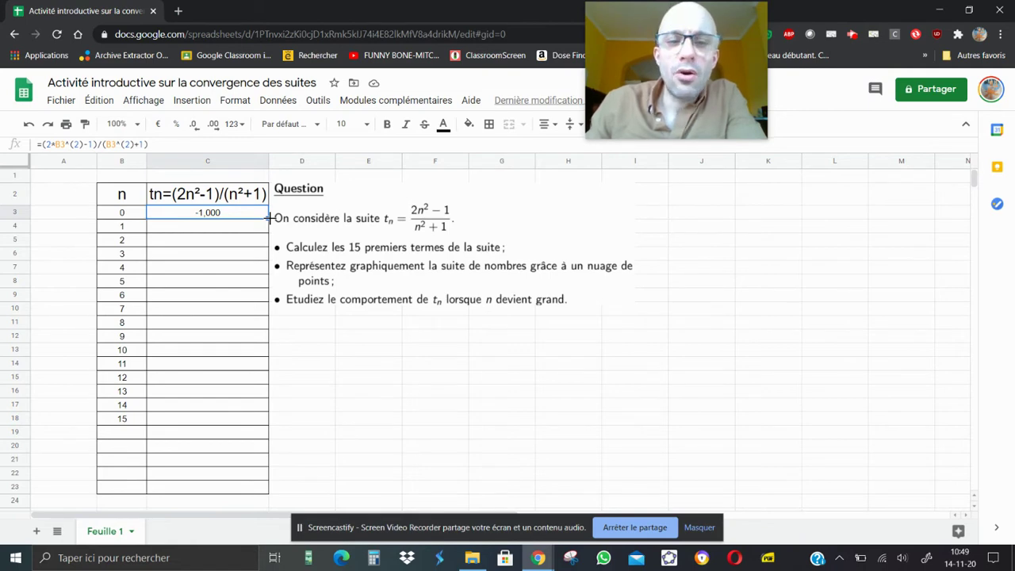
drag(268, 217, 247, 429)
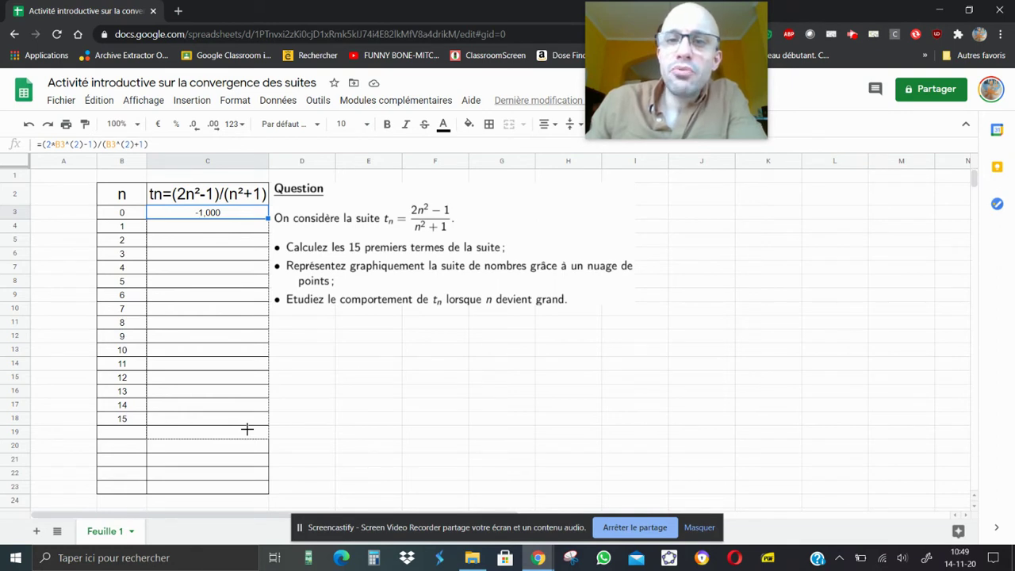
drag(247, 429, 246, 433)
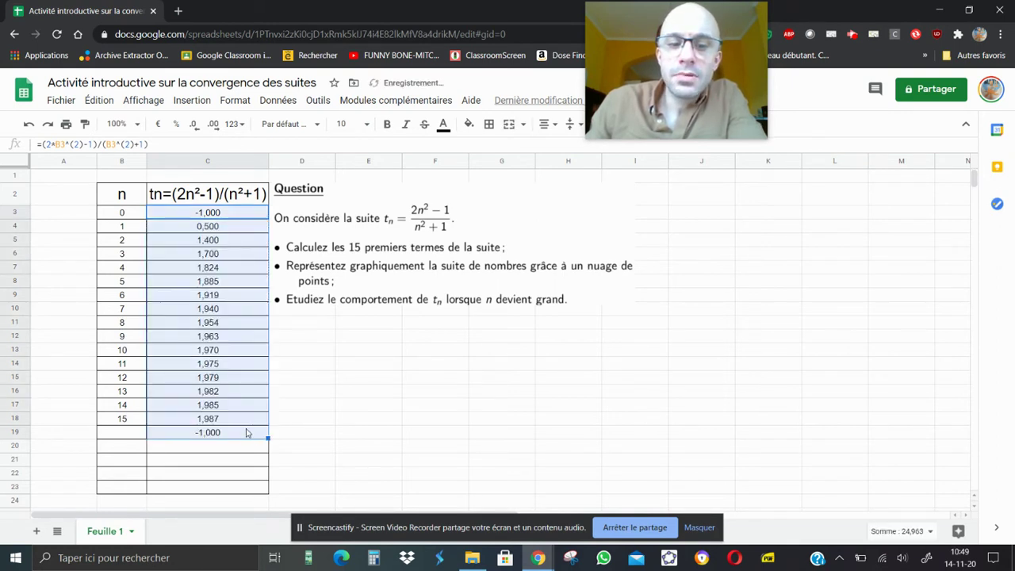
click(246, 433)
key(Delete)
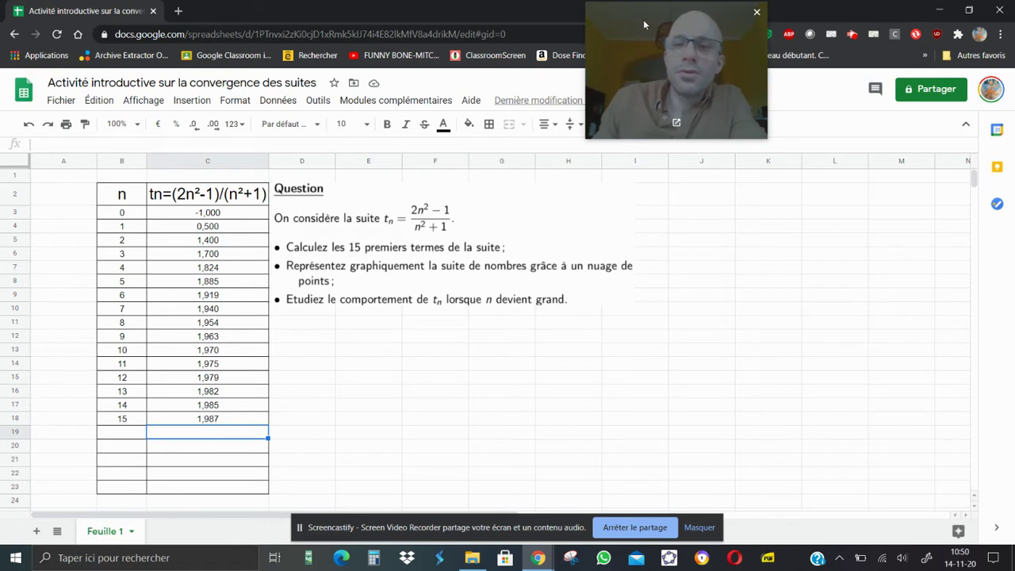
Insert a chart of the n and tn data in B2:C18 and change it to a scatter plot
drag(644, 26, 529, 25)
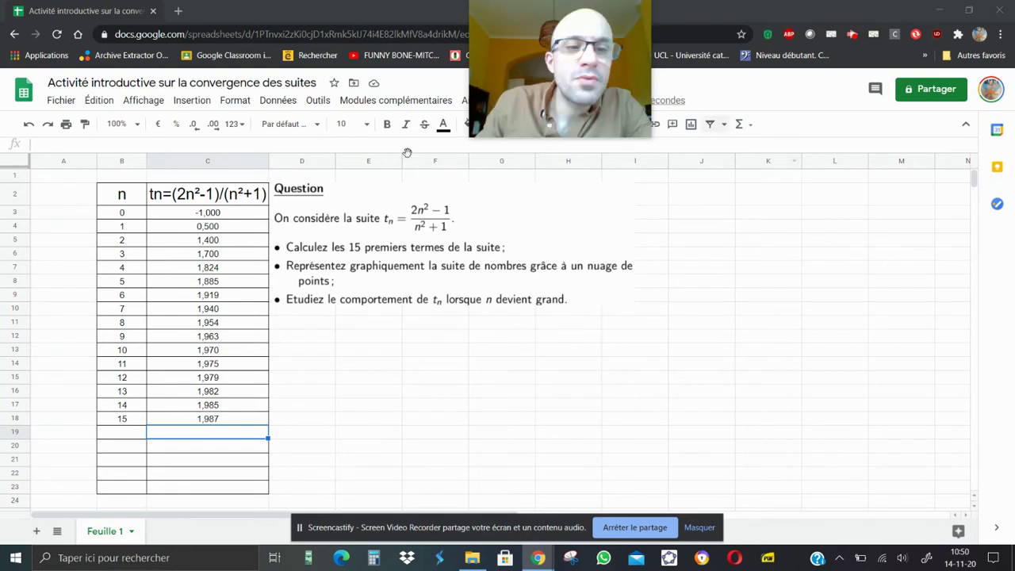
drag(123, 196, 237, 419)
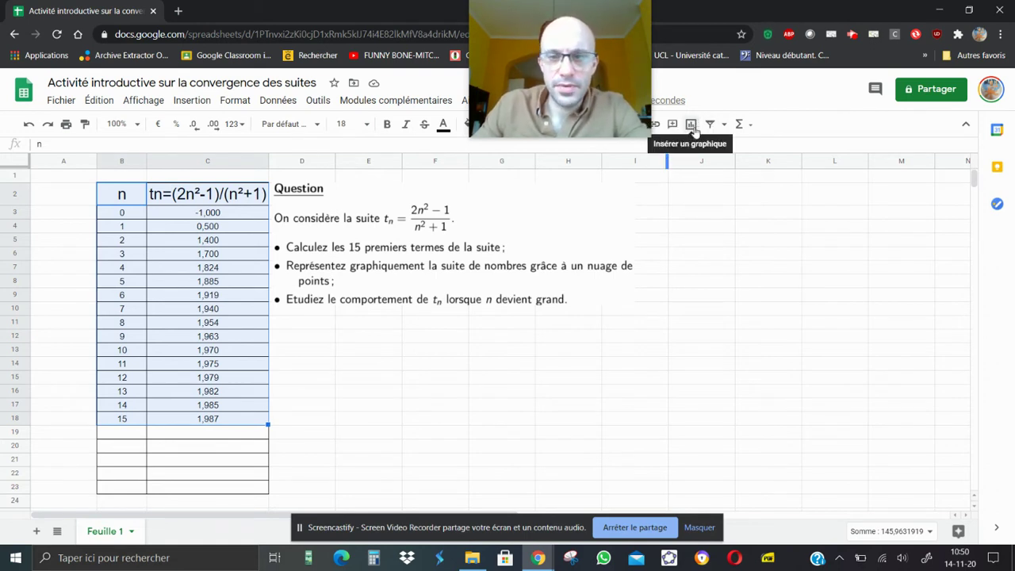
click(692, 126)
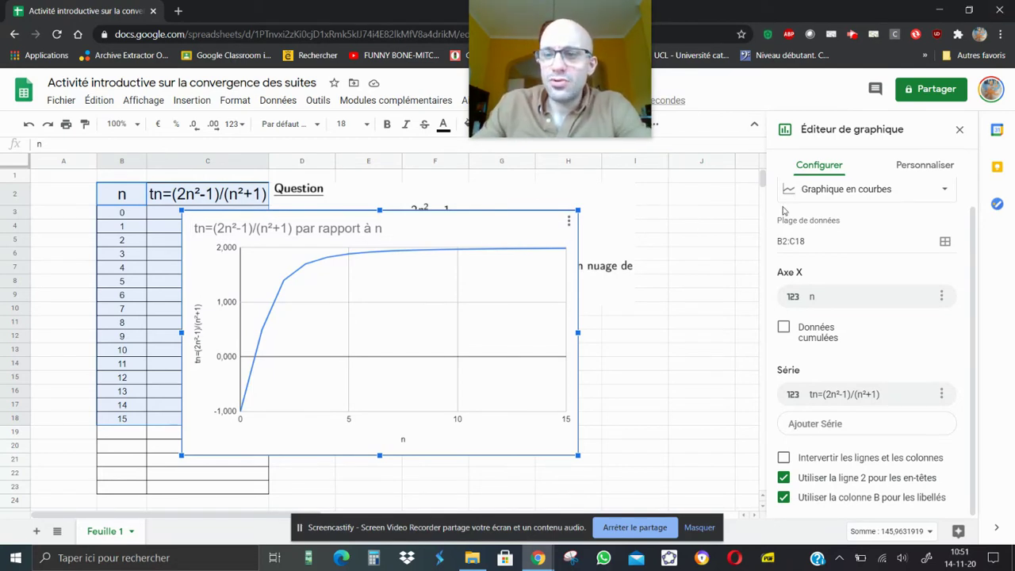
click(857, 197)
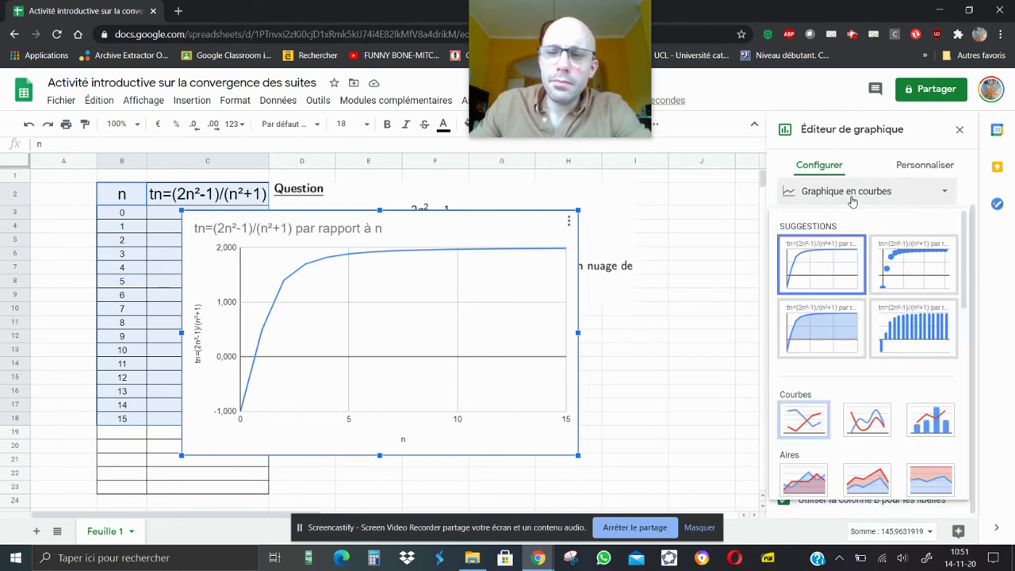
click(920, 275)
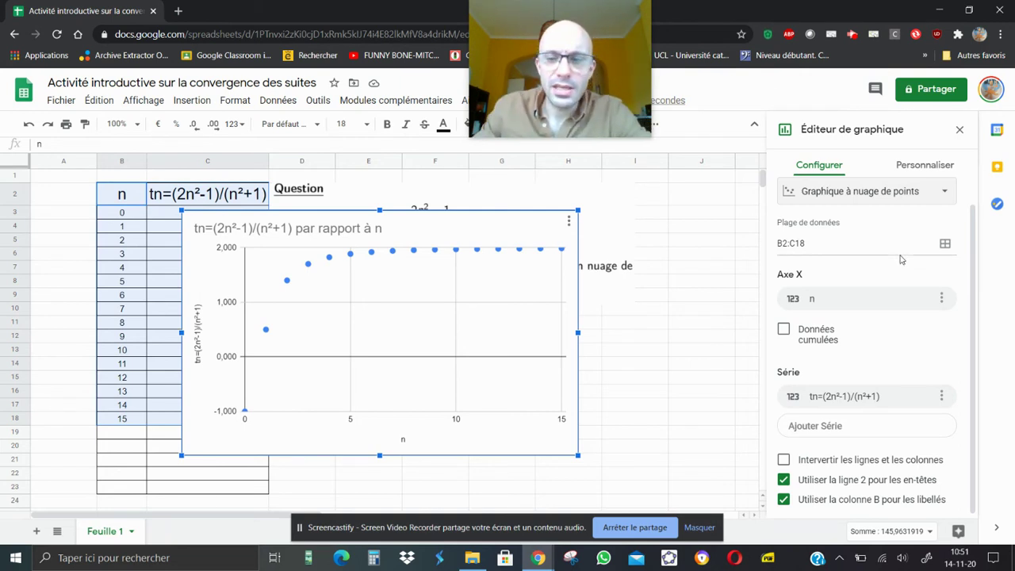
Set the chart's vertical axis range to a minimum of -2 and a maximum of 3
click(944, 168)
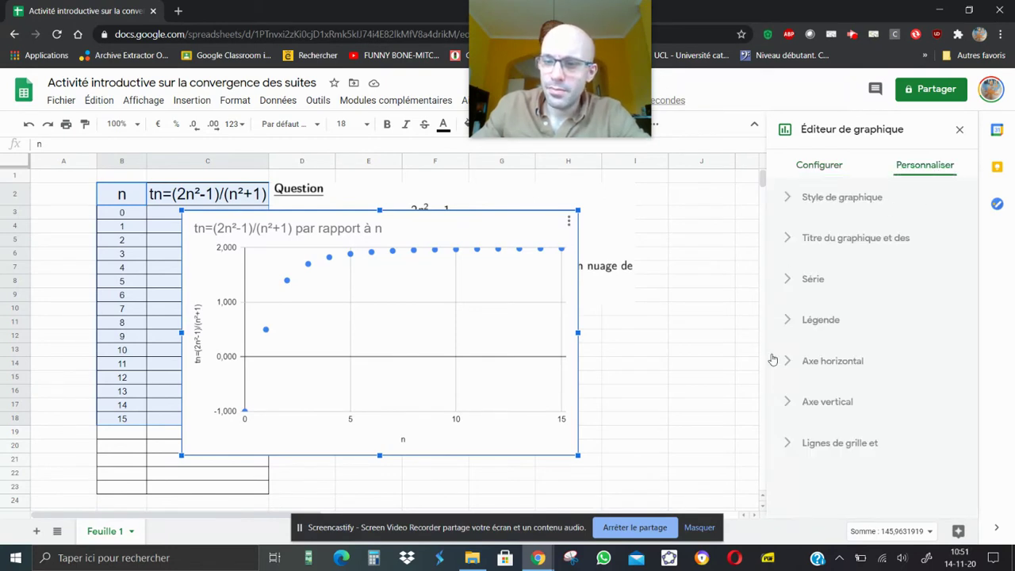
click(832, 403)
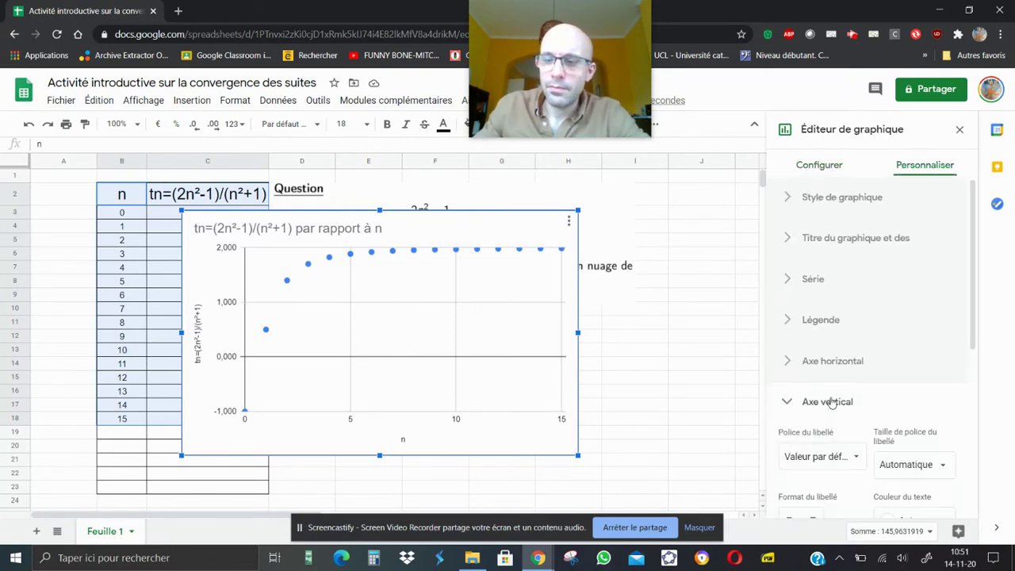
scroll(834, 401, down, 3)
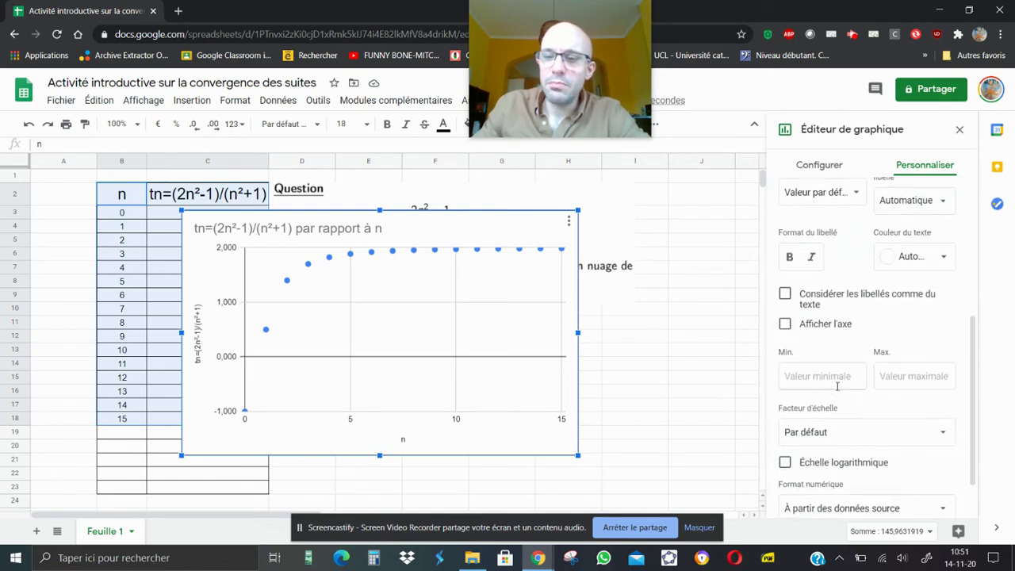
click(836, 382)
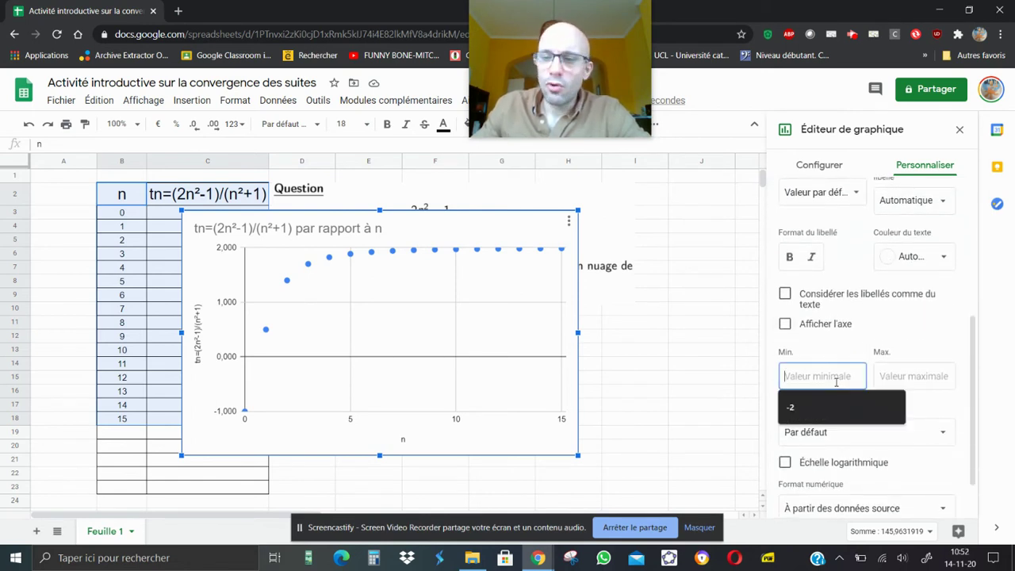
click(830, 400)
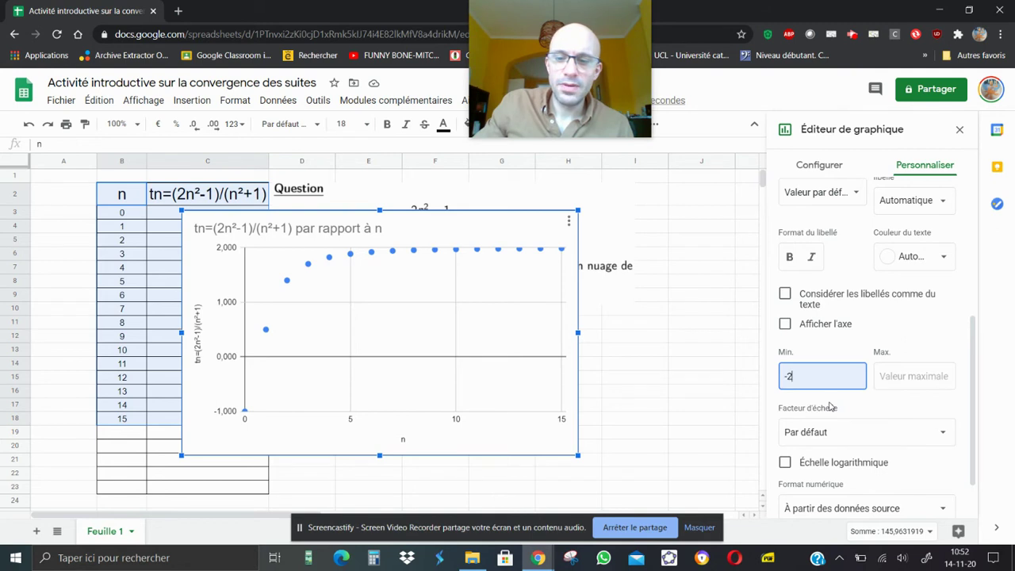
click(891, 380)
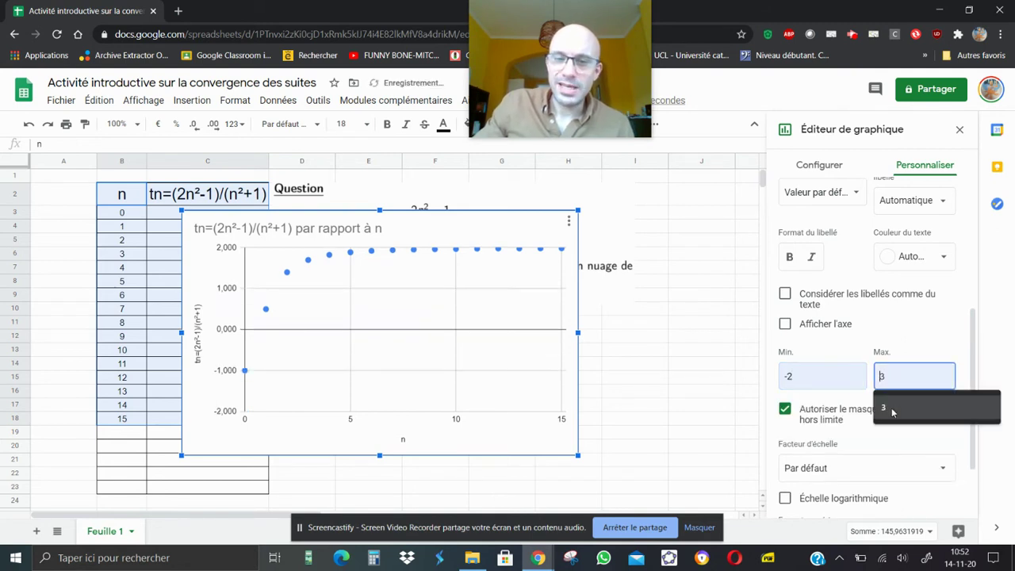
click(888, 409)
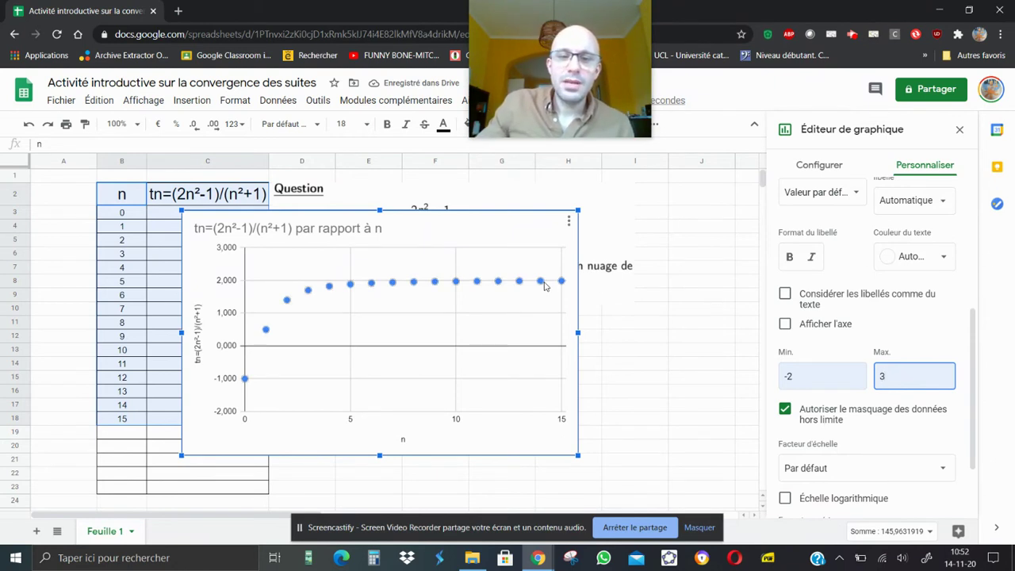
Shrink the scatter chart and place it directly below the question text, beside the table, then deselect it
drag(565, 213, 456, 275)
click(409, 288)
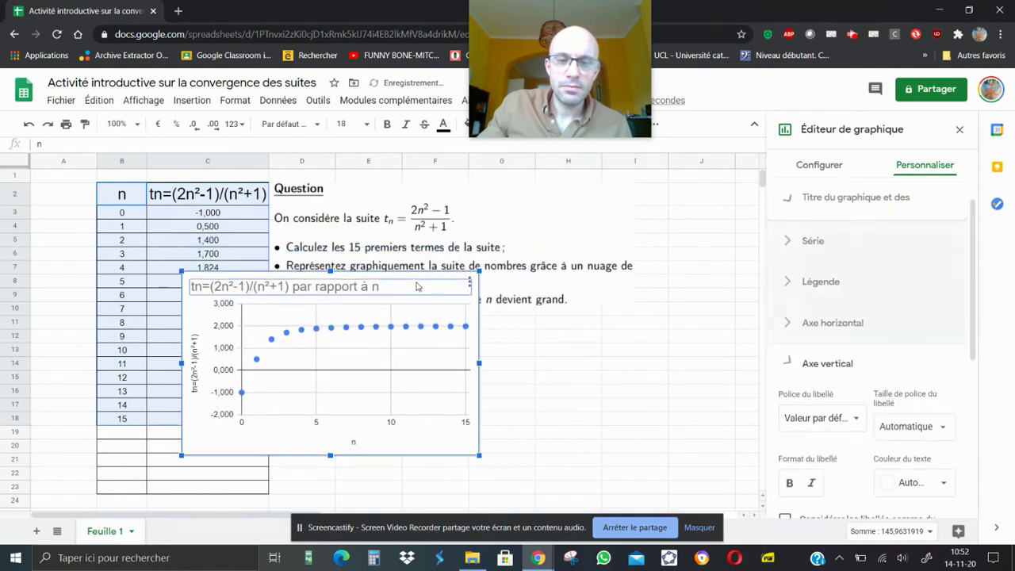
drag(418, 282, 523, 318)
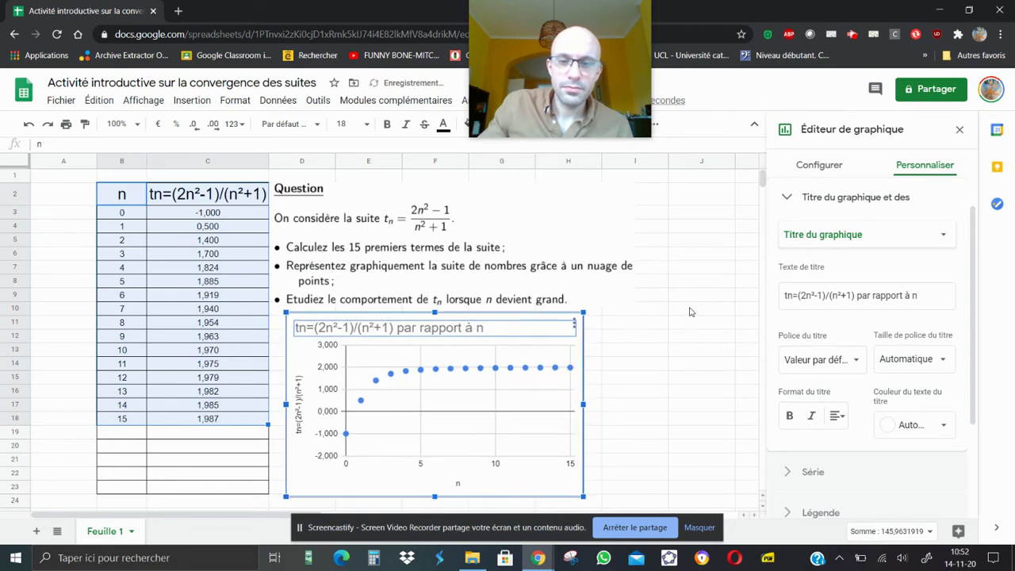
click(689, 312)
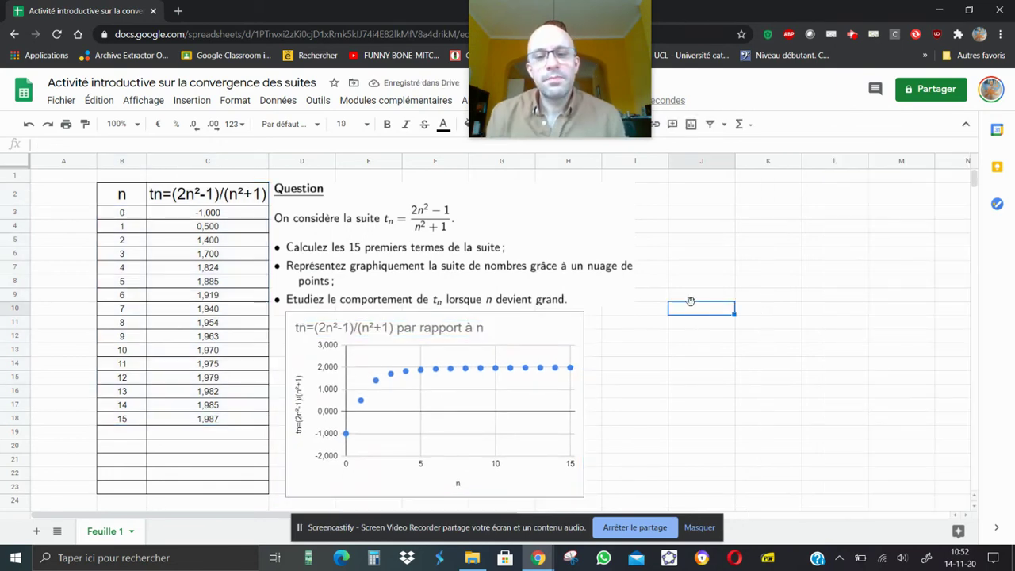